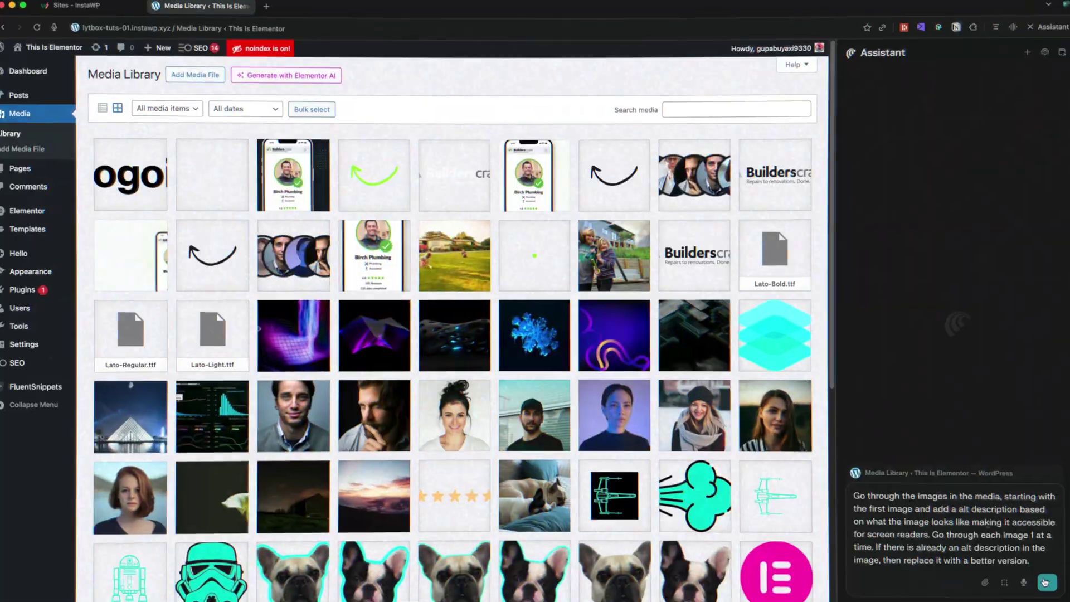
Ask the assistant to rate the homepage SEO and run a PageSpeed Insights test in a new tab
left_click(1045, 582)
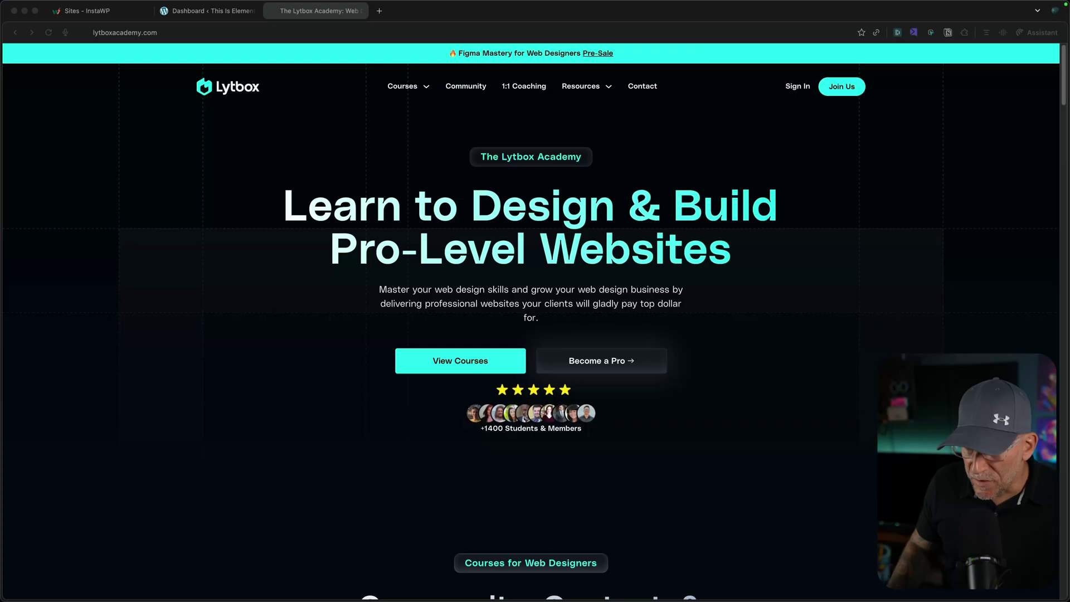
left_click(905, 231)
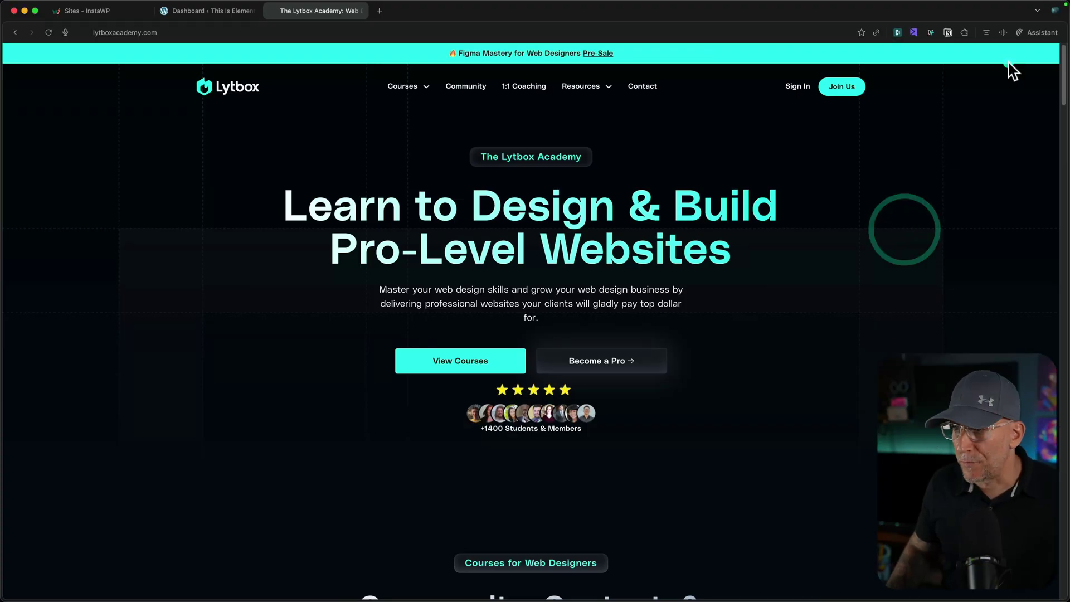
left_click(1031, 32)
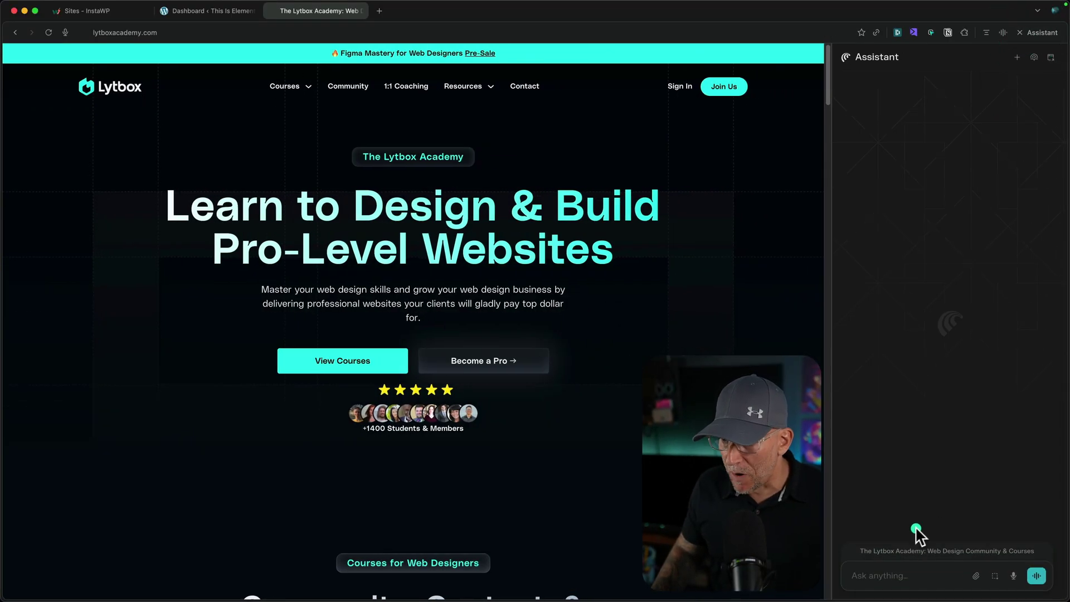
left_click(877, 575)
type("On a scale of 1 to 10, how good is the SEO optimizations on the homepage of this website? Point out any serious issues that would impact your rating. Also, run a speed test with Google Page Speed Insights and show Google Page Speed Insights results in a new window.")
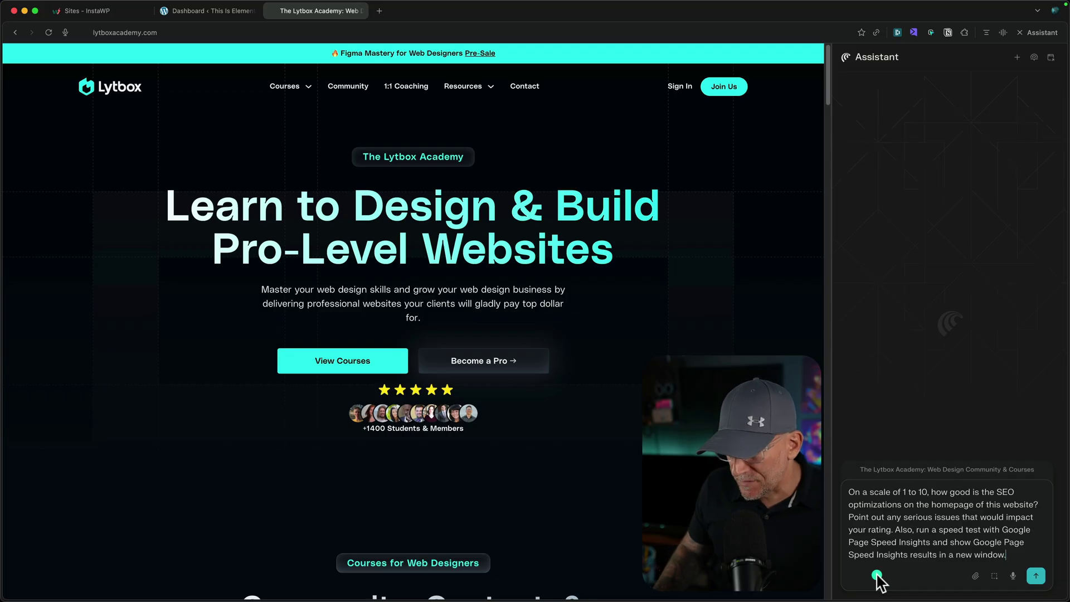
left_click(1038, 576)
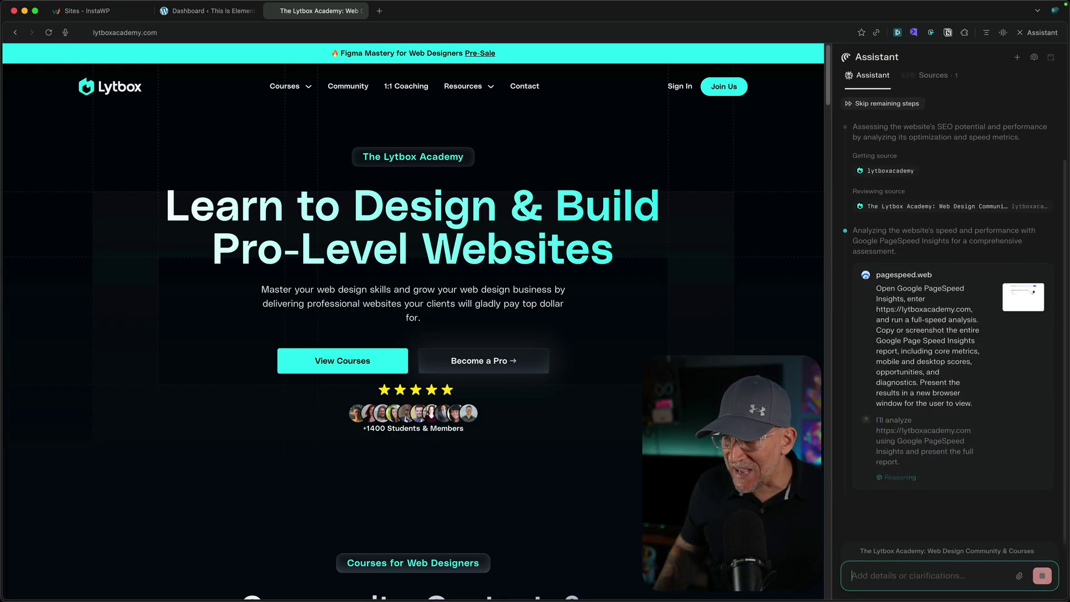
scroll(881, 430, "up", 3)
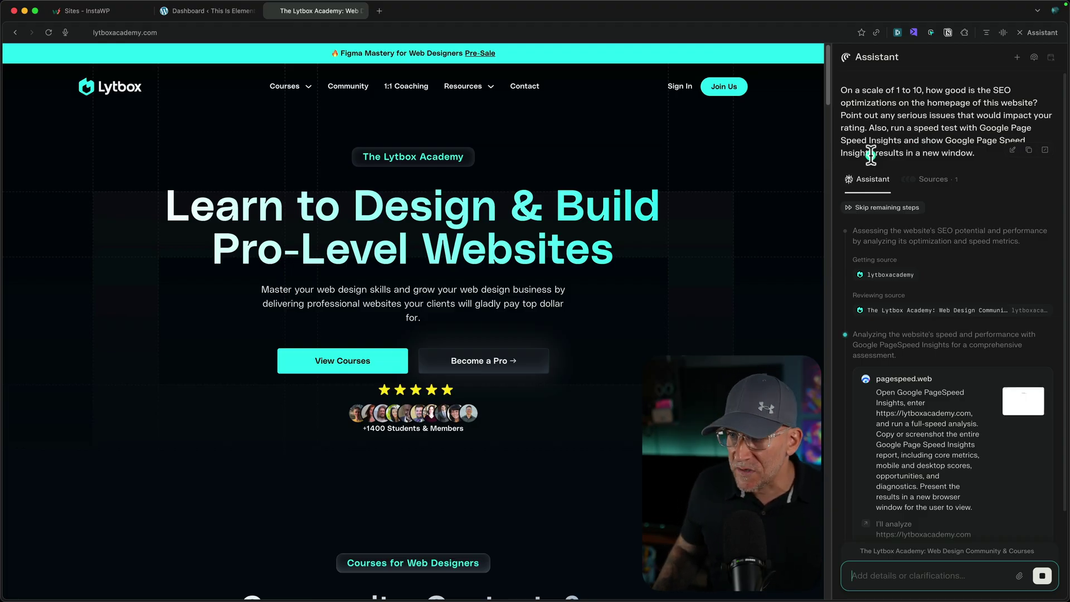
scroll(942, 335, "down", 3)
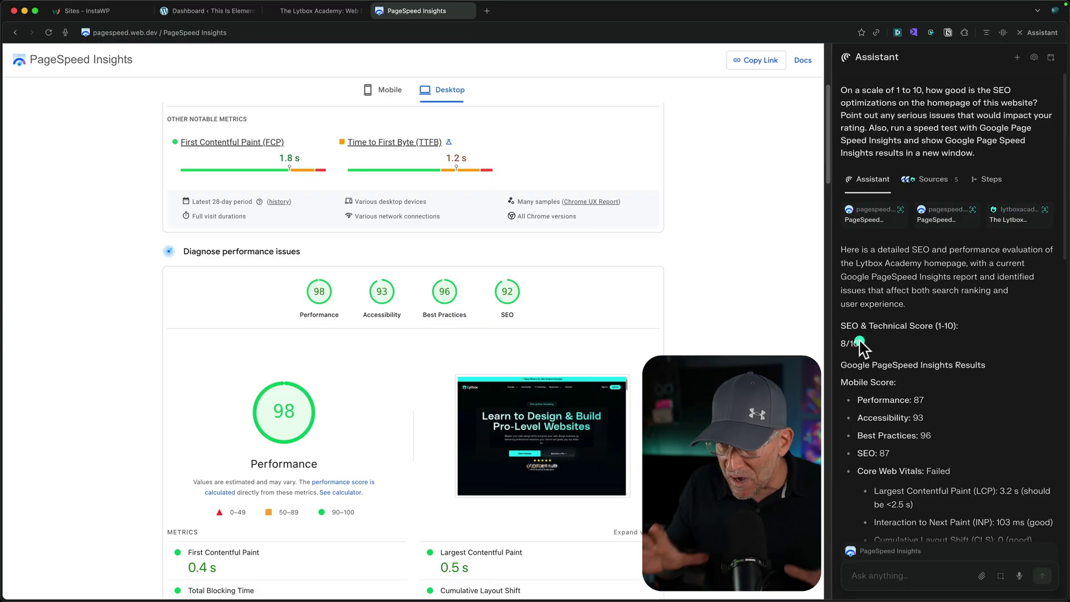
Scroll through the assistant's Serious Issues Noted section, including the 3.2 s mobile LCP
scroll(889, 329, "down", 1)
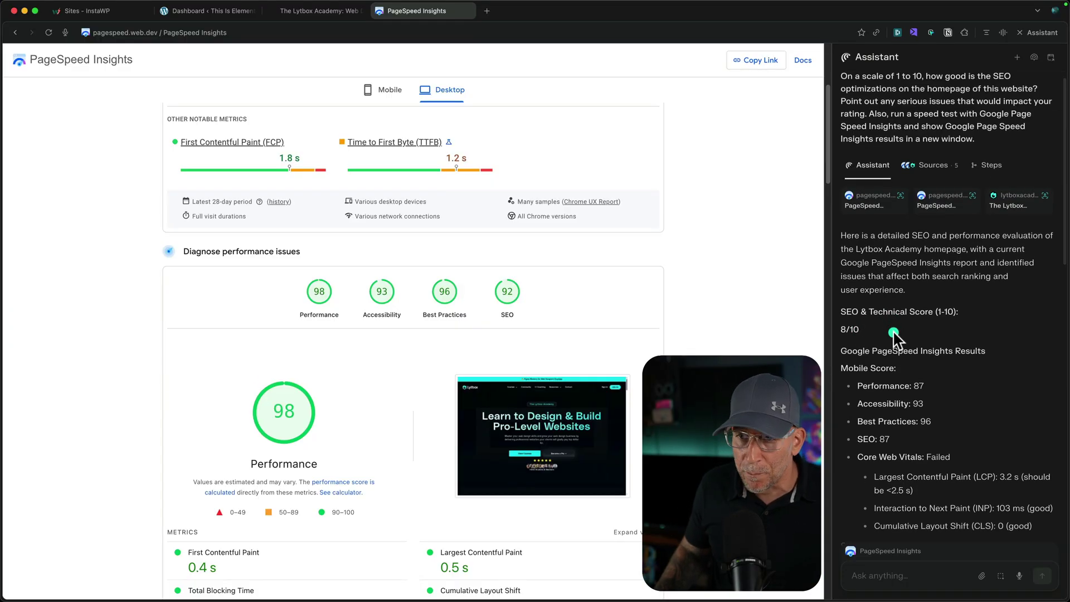
scroll(894, 333, "down", 4)
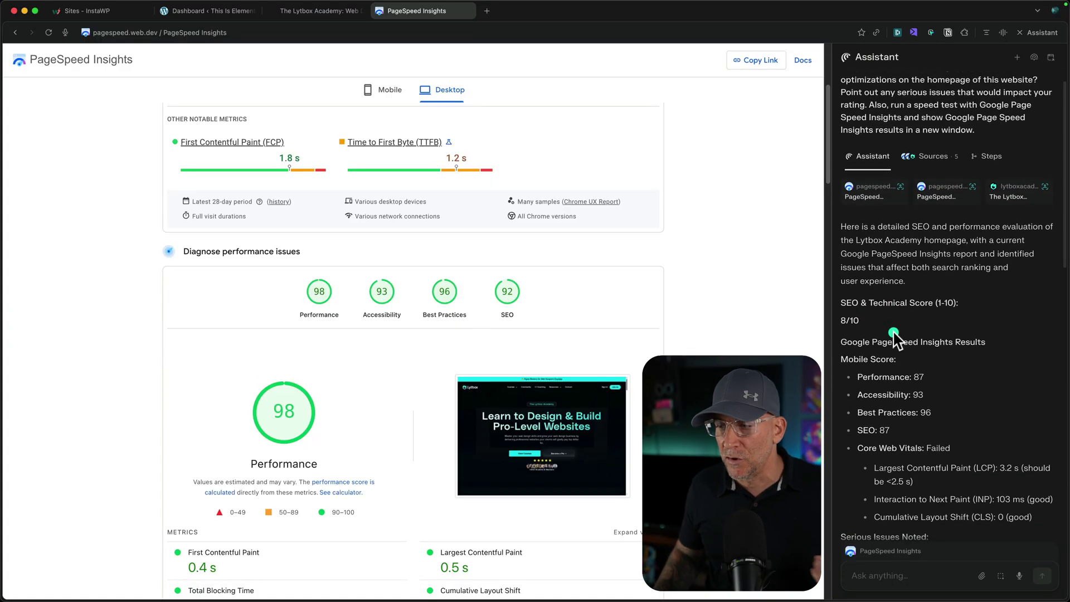
scroll(893, 333, "down", 8)
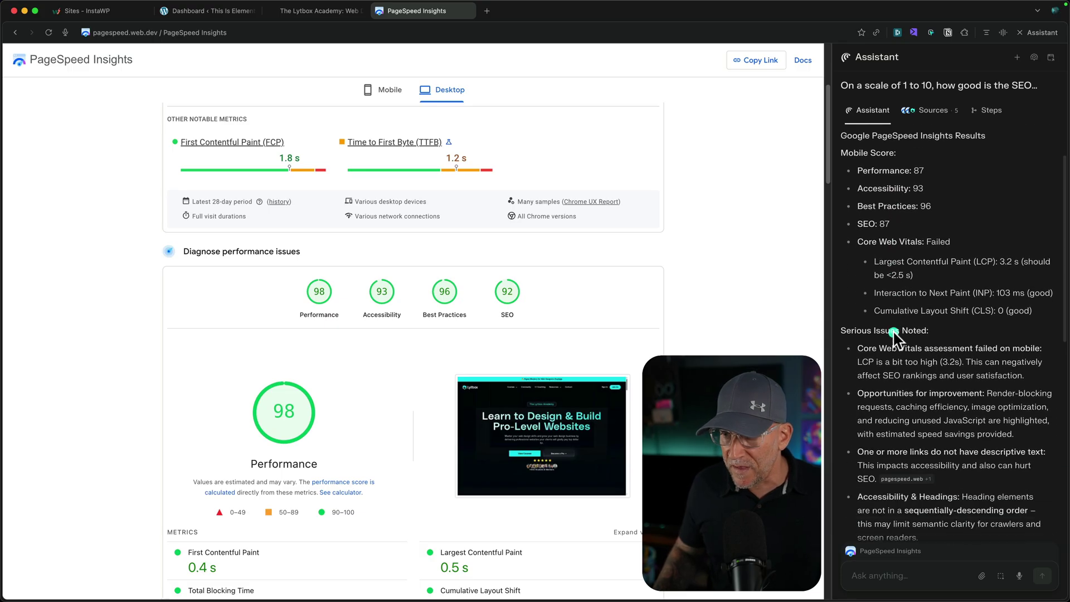
scroll(892, 340, "down", 2)
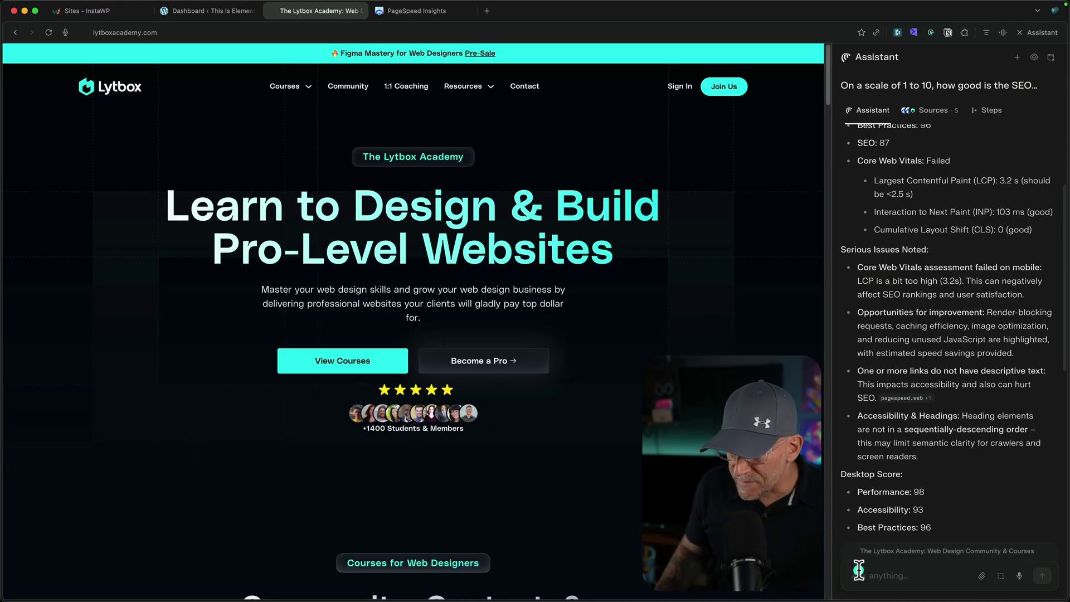
Ask the assistant to rate the site's design and read its improvement areas
left_click(896, 574)
type("On a scale of 1 to 10, how good is the design? Can you spot any areas for improvements?")
left_click(1041, 578)
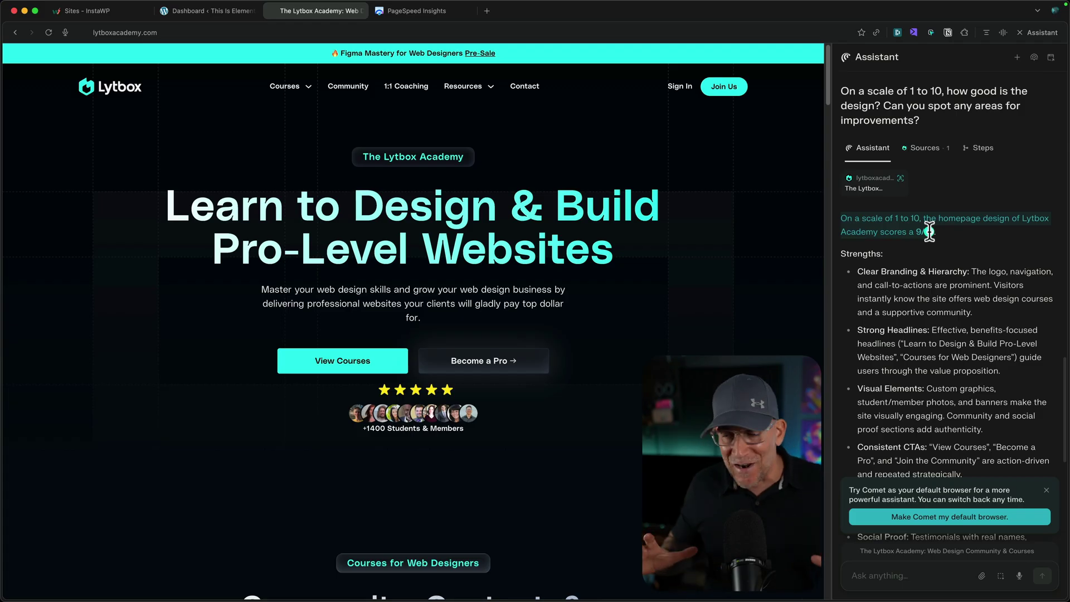
scroll(918, 273, "down", 8)
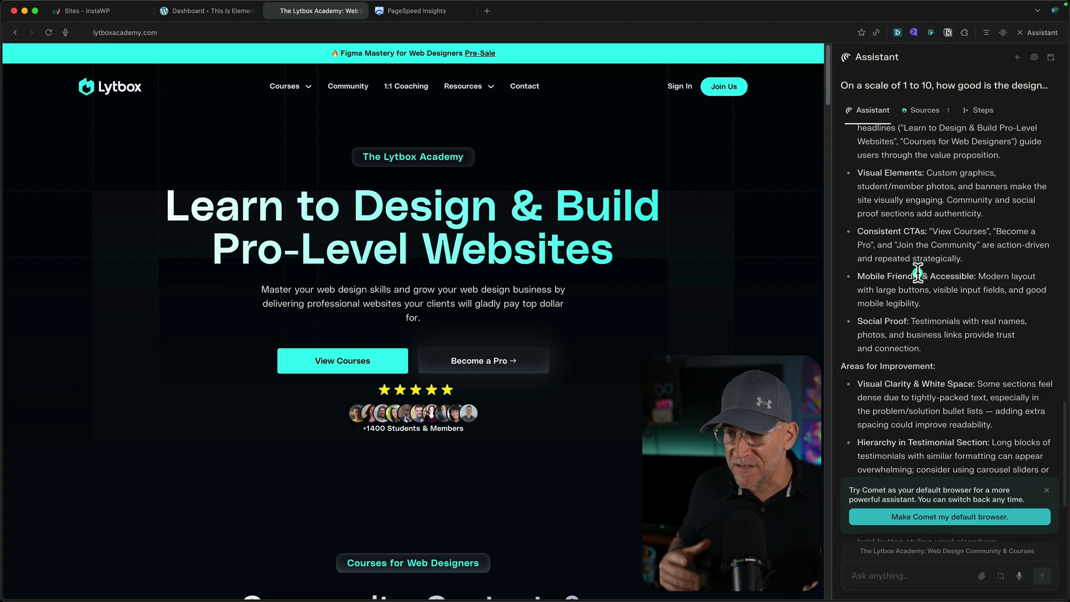
scroll(920, 276, "down", 5)
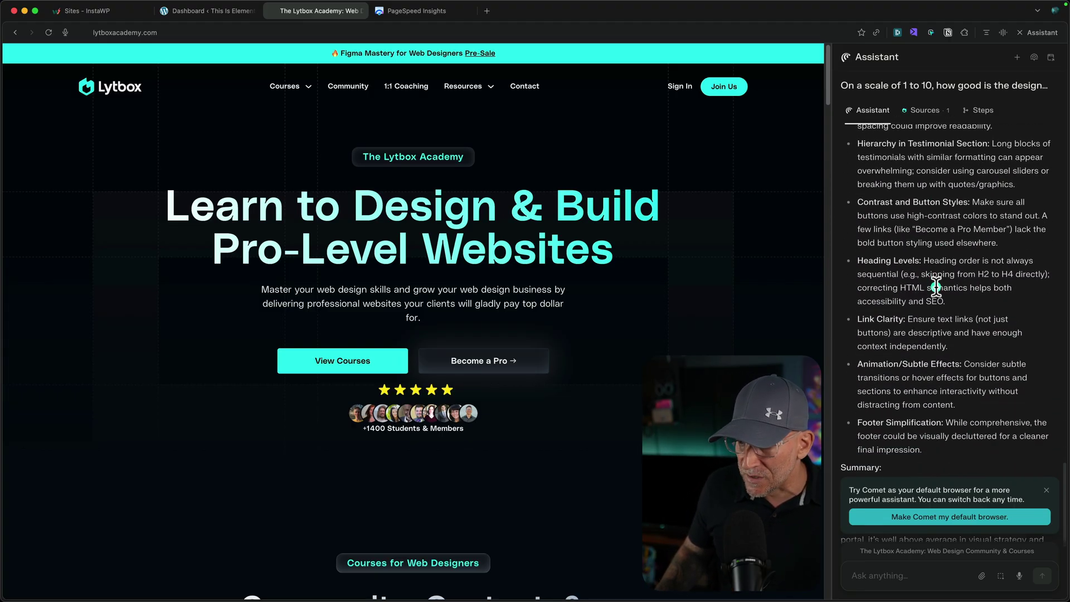
scroll(936, 284, "down", 3)
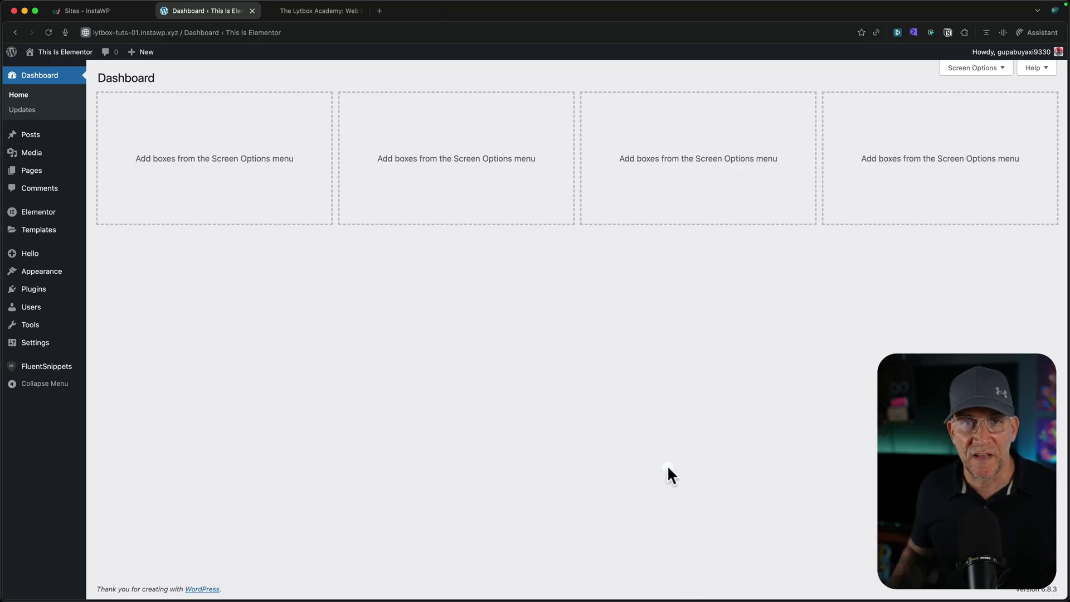
Ask the assistant to activate SEOPress and create a draft Booking page with SEO title and meta description
left_click(1039, 32)
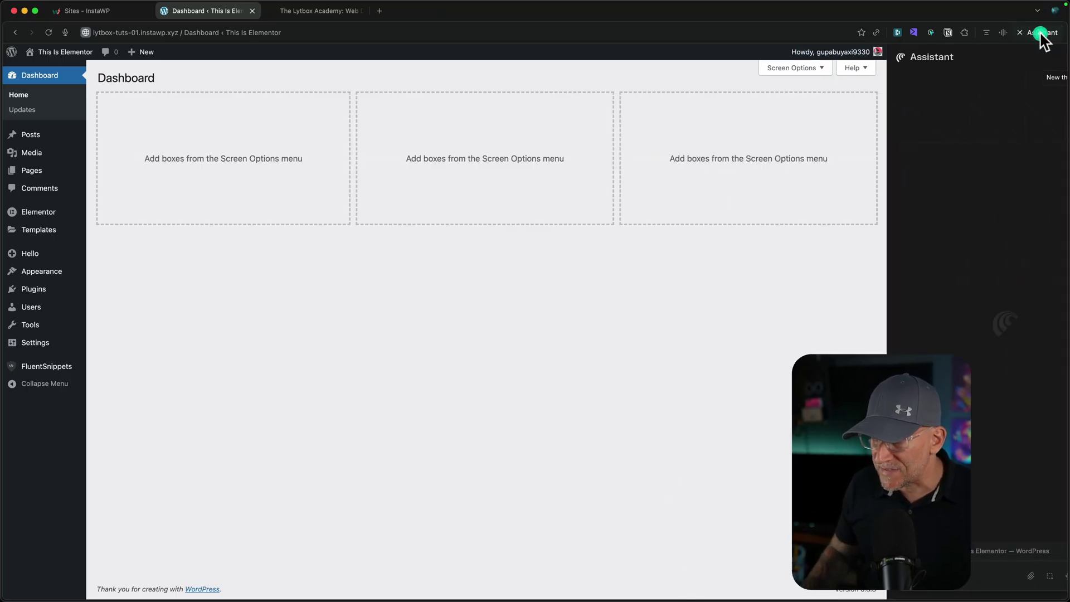
left_click(885, 577)
type("Go to the plugins, activate SEOPress and SEOPress Pro, then add a new page called Booking. Inside the Booking page, optimize the URL and page title for SEO, then fill in the meta title and meta description in the SEOPress fields. After you finish, save the draft, then select Edit with Elementor. Make sure to save before editing with Elementor.")
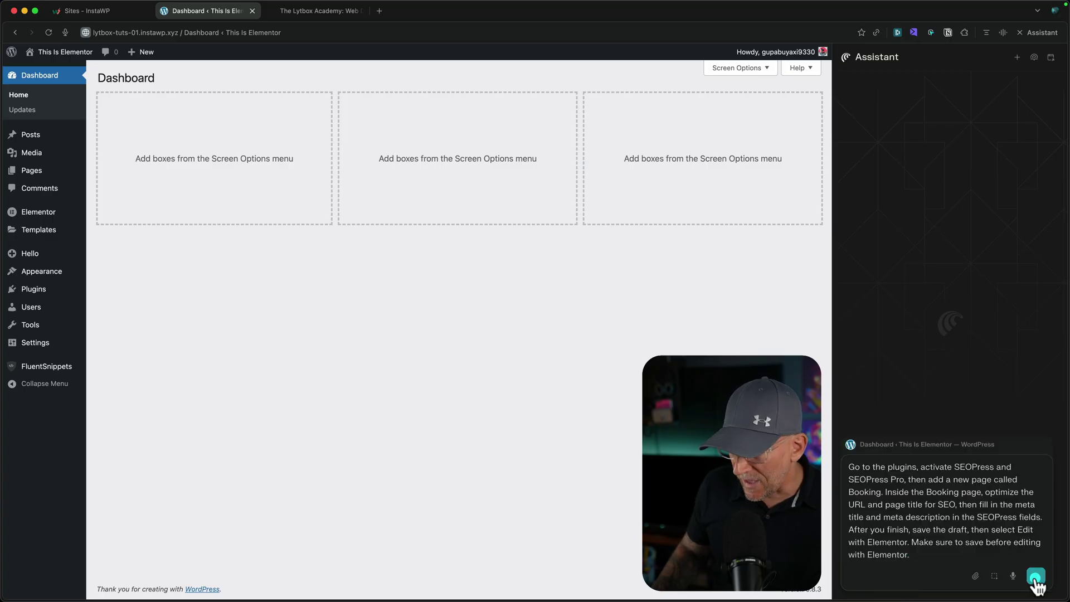
left_click(1037, 577)
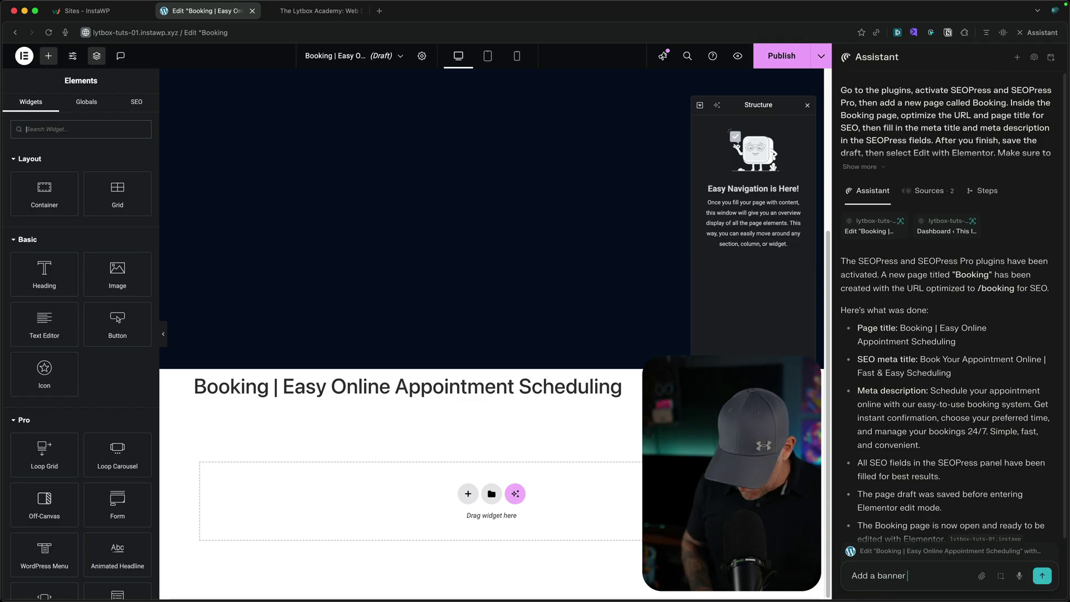
Ask the assistant to add a banner with a call-to-action button, then stop its run
type("with a call to action button.")
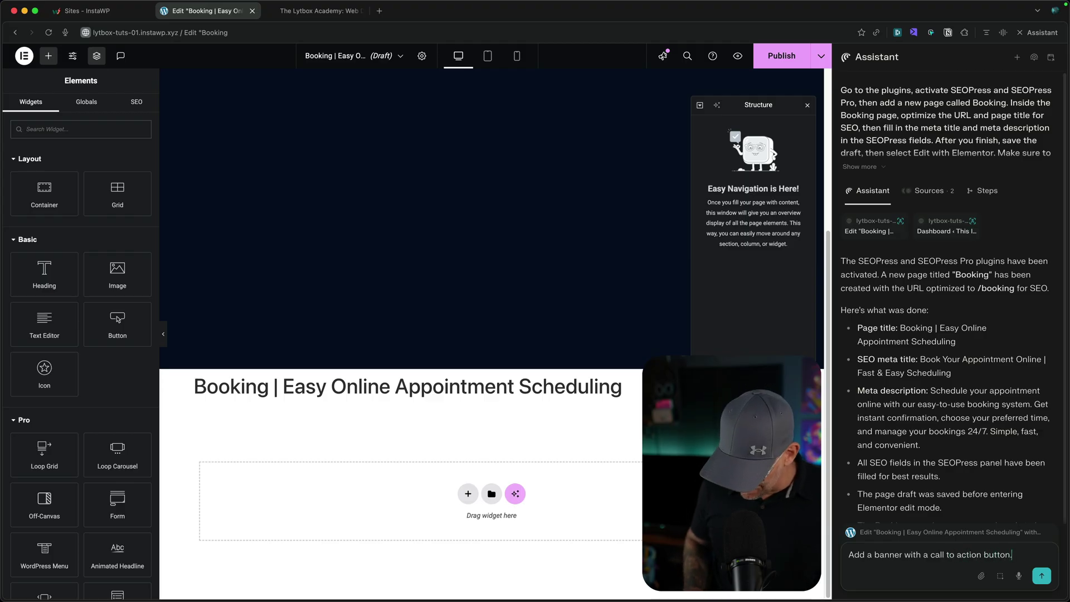
key("Return")
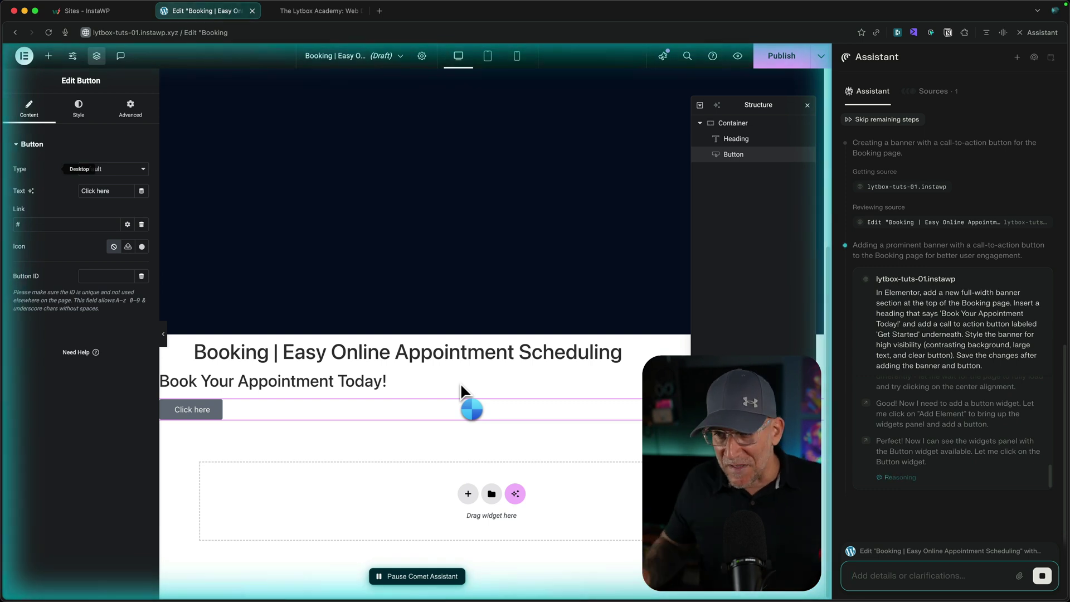
left_click(1042, 576)
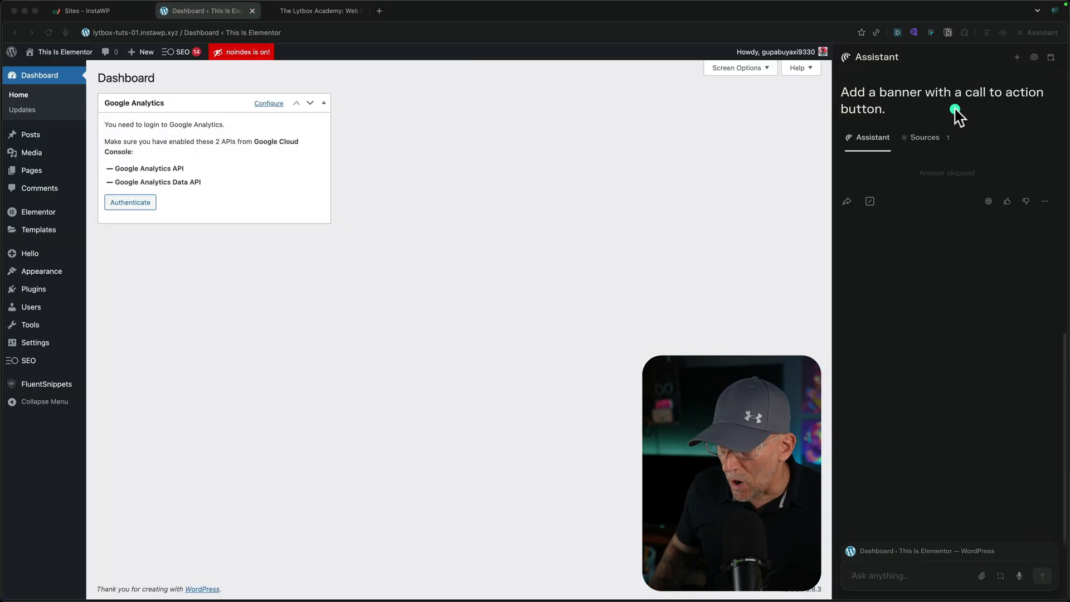
In a fresh assistant thread, request alt text for all Media Library images
left_click(1017, 59)
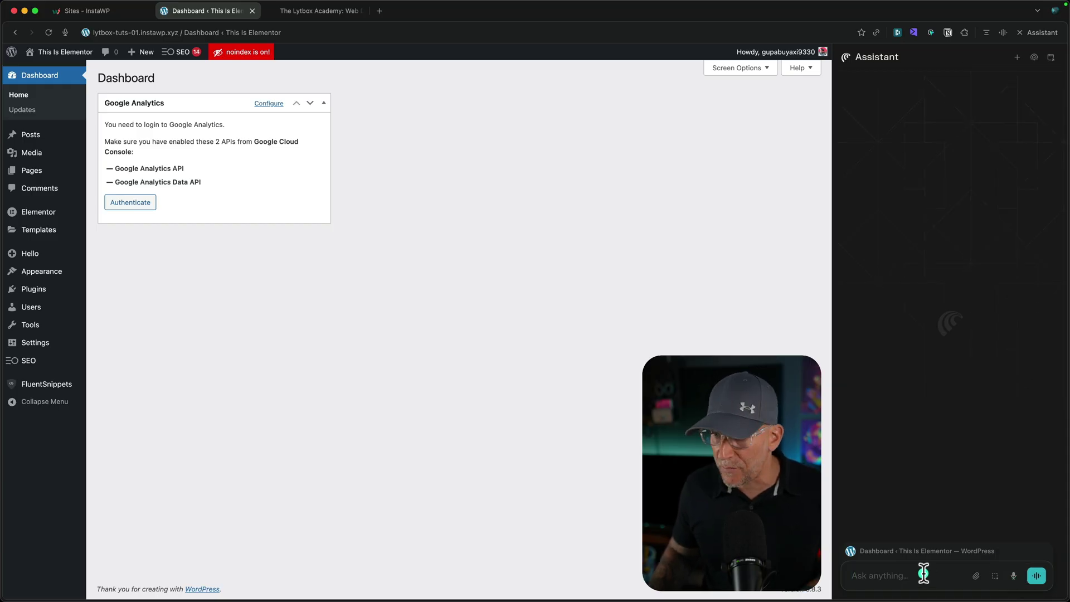
type("Go through all images in the media and add Alt Descriptions. Do not stop until every image has an Alt Description.")
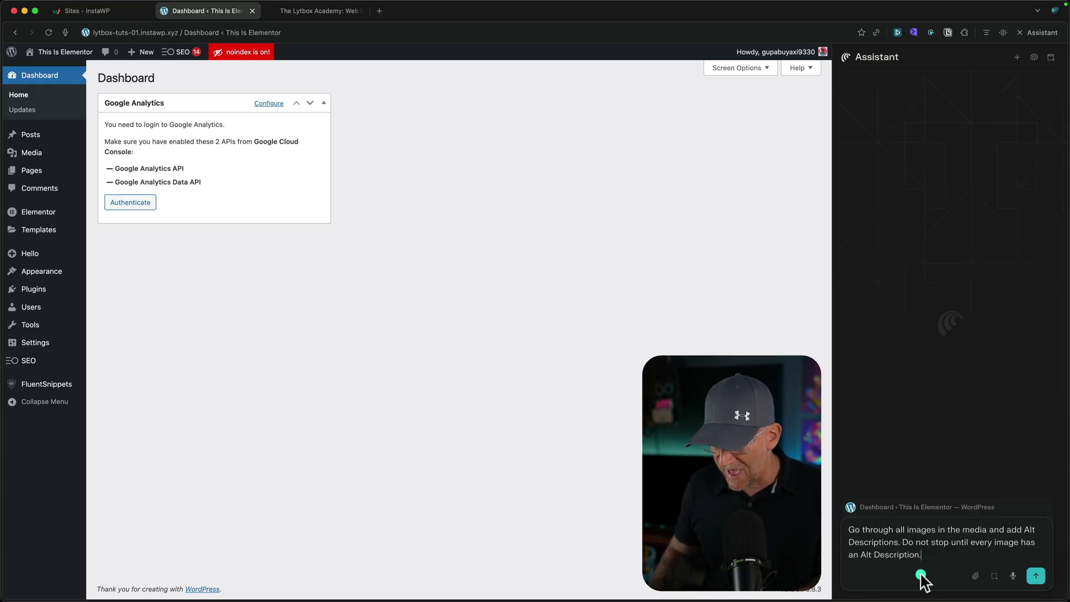
left_click(1036, 576)
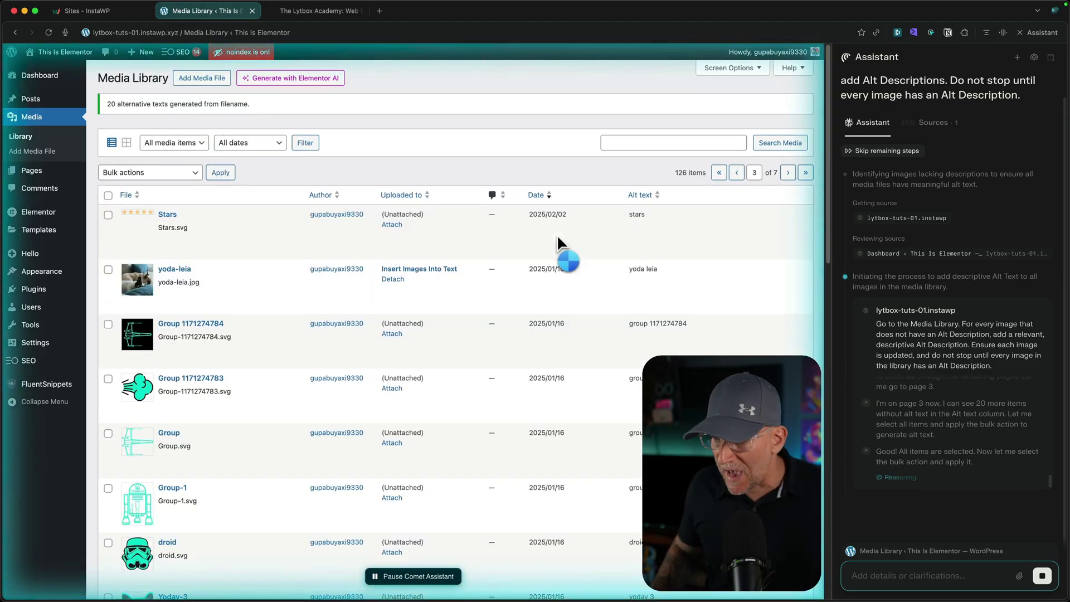
Stop the filename-based alt text run and request alt descriptions based on each image's content
left_click(1042, 576)
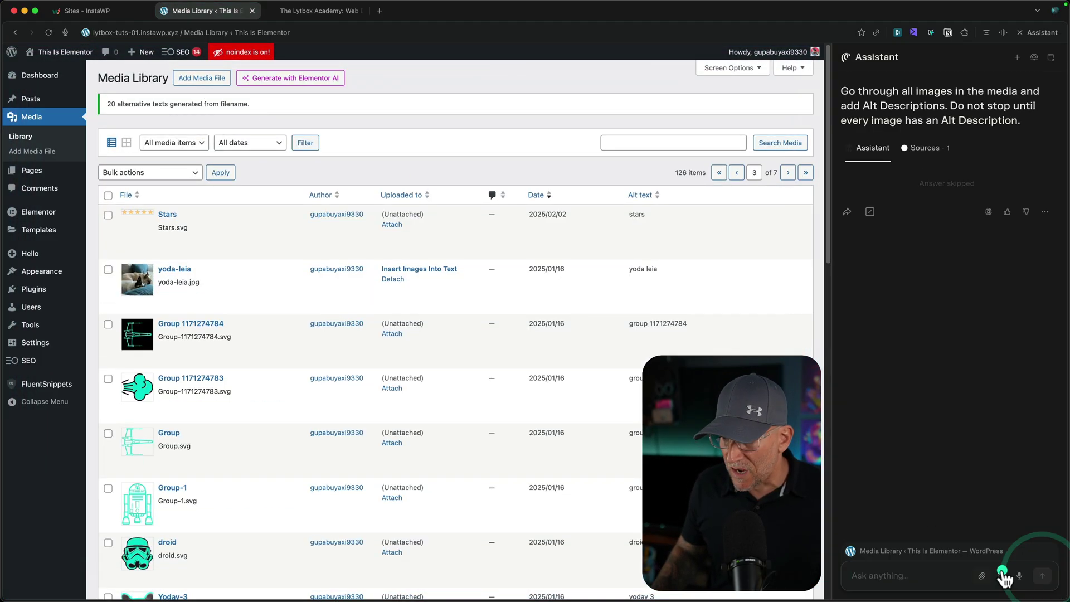
left_click(864, 576)
type("Go through every image in the media and give a Alt Description based on what is showing in the image.")
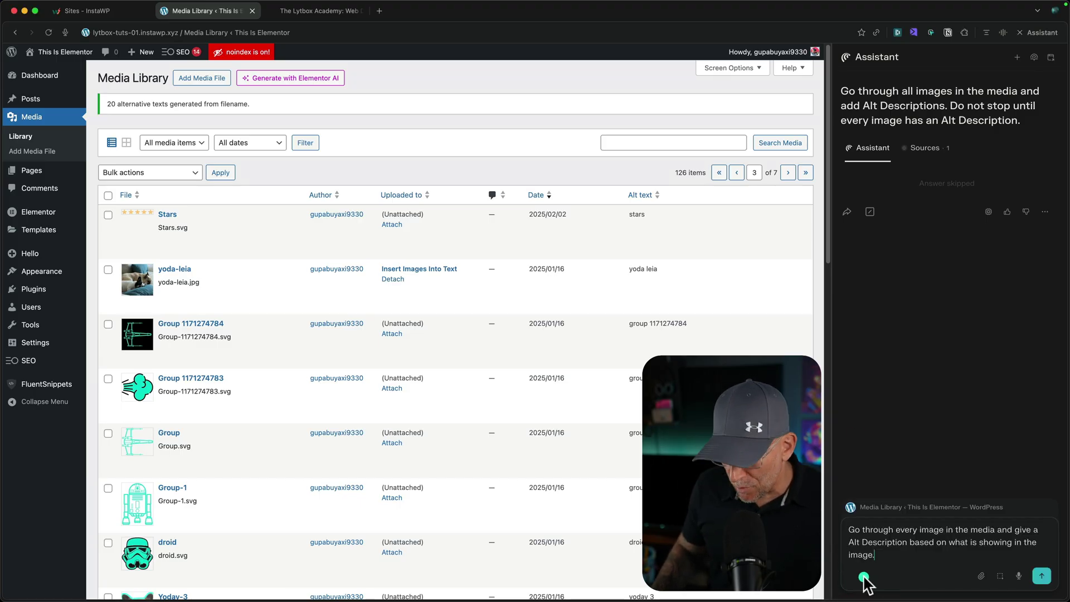
left_click(1043, 576)
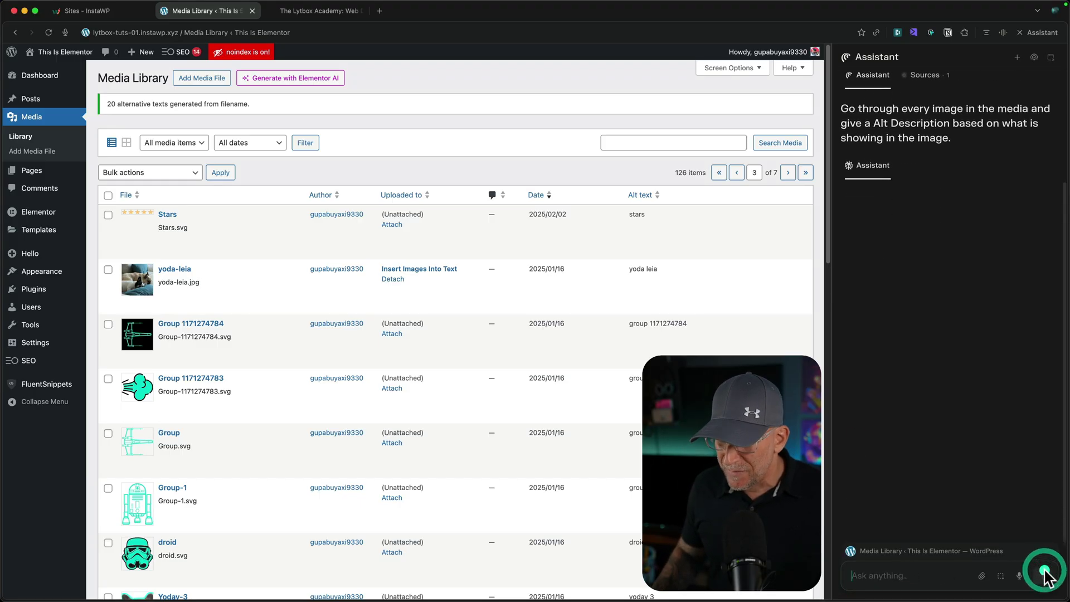